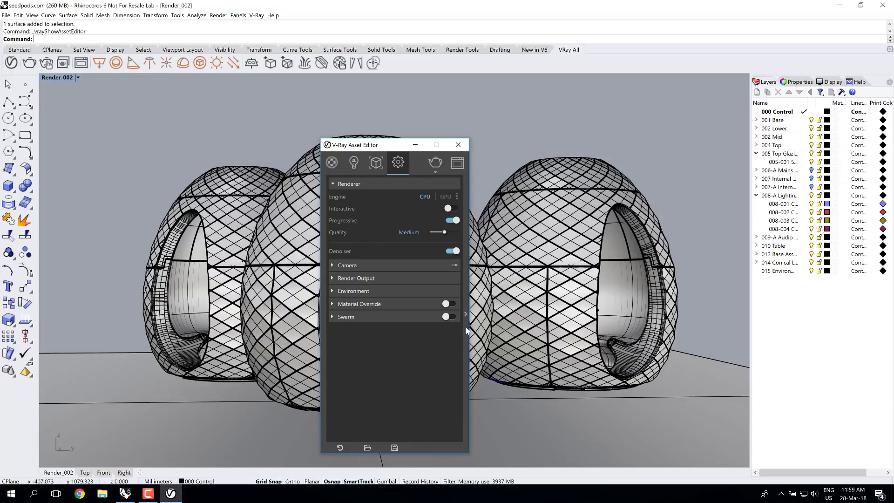
Expand the advanced render settings and run vrayChangeDefaultScene, accepting Studio as the default scene type.
left_click(465, 314)
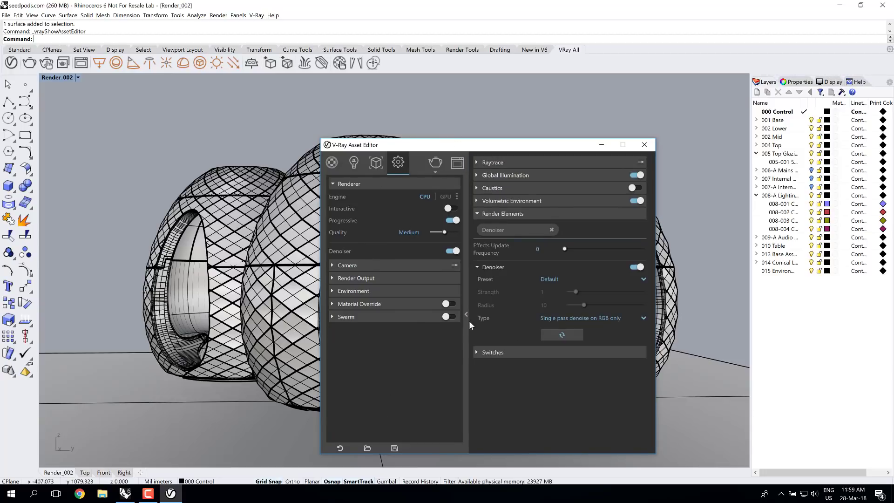
left_click(70, 39)
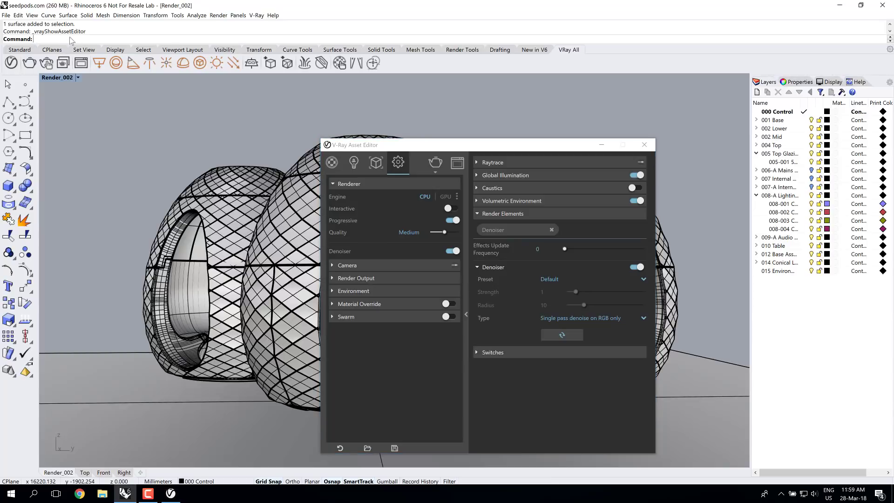
type("vrayApplyMaterial")
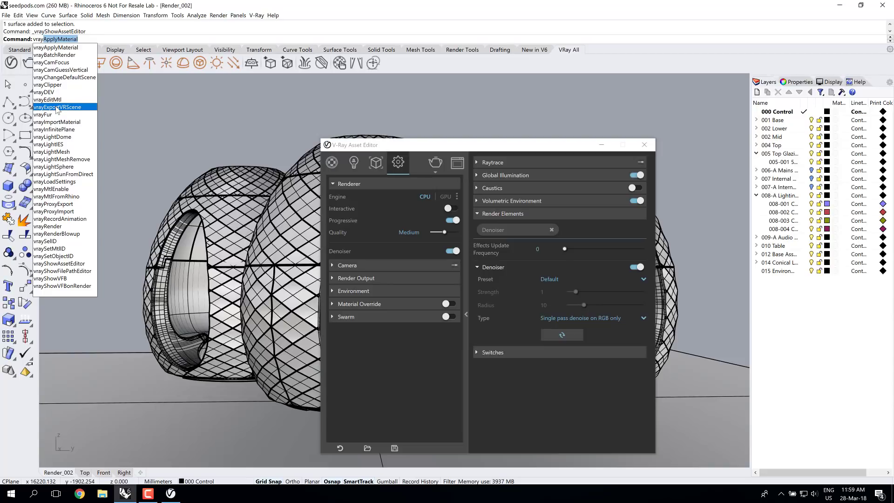
left_click(64, 79)
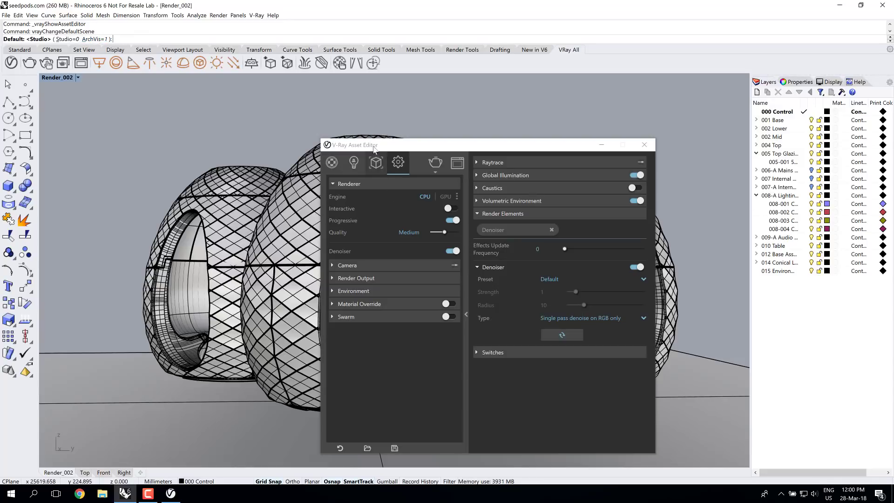
left_click_drag(373, 148, 291, 122)
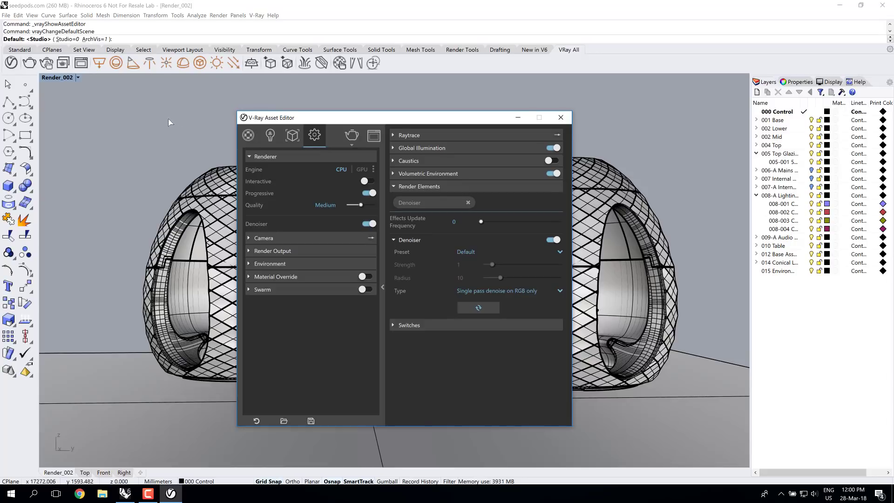
left_click(149, 117)
key("Return")
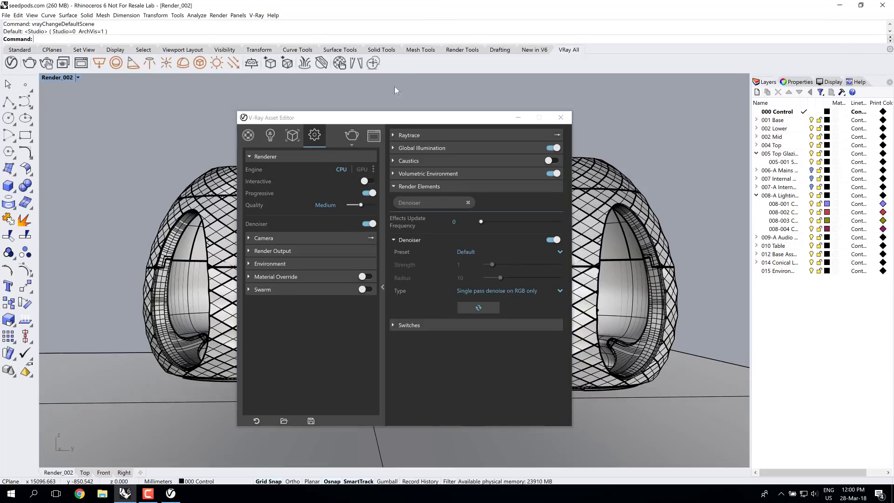
Examine the scene's light list, the global illumination settings and the render output dimensions.
left_click(270, 135)
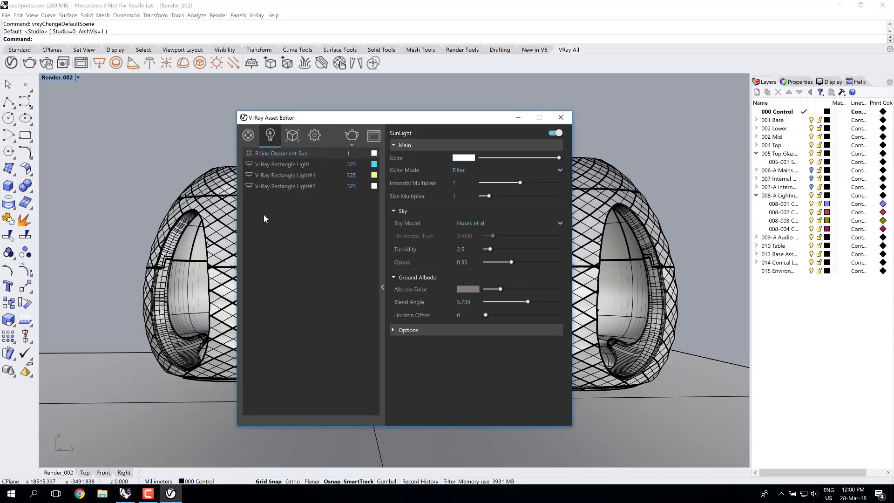
left_click_drag(298, 117, 274, 101)
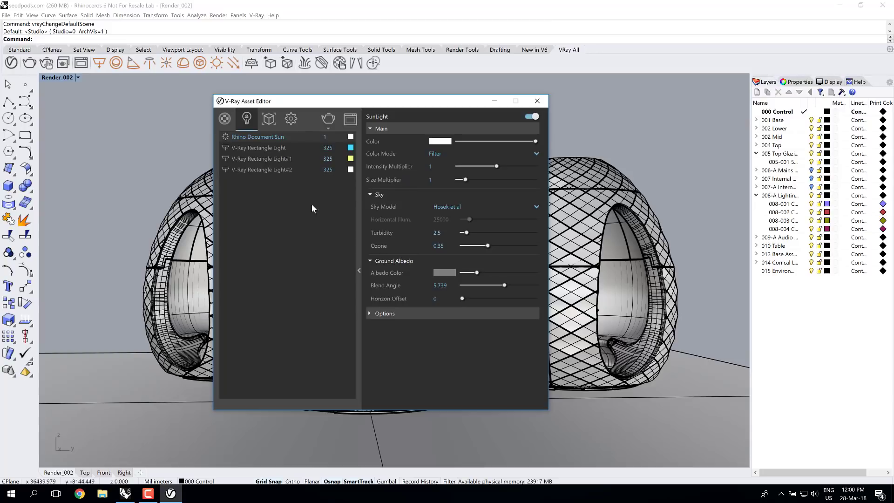
left_click(290, 120)
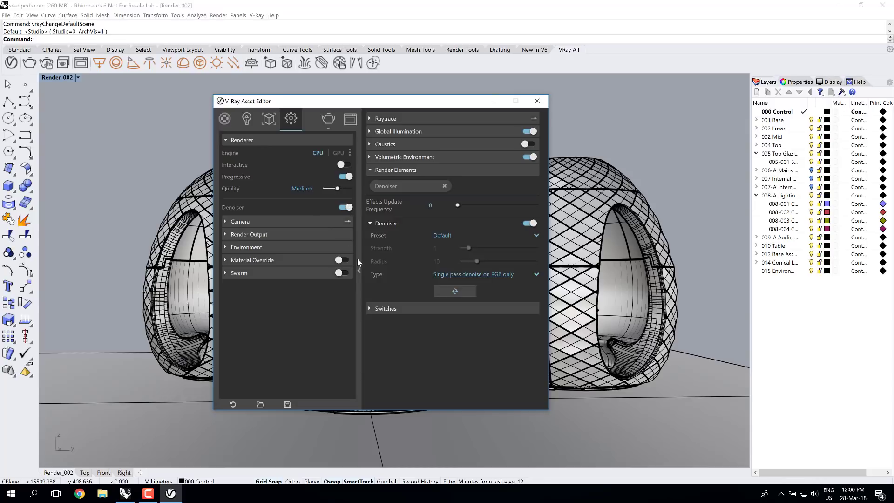
left_click(371, 170)
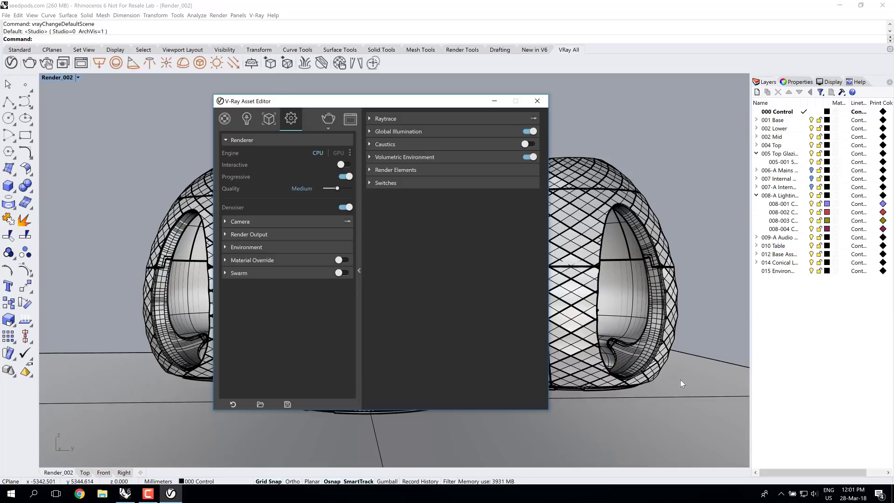
left_click(370, 131)
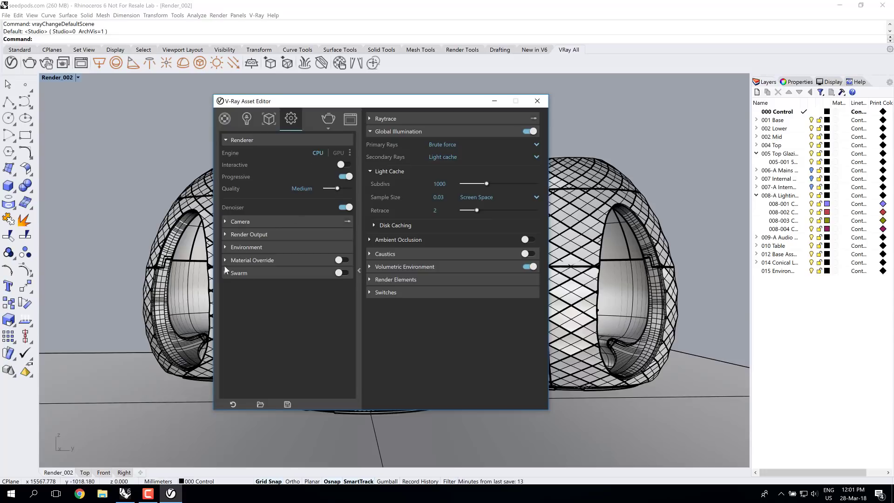
left_click(225, 234)
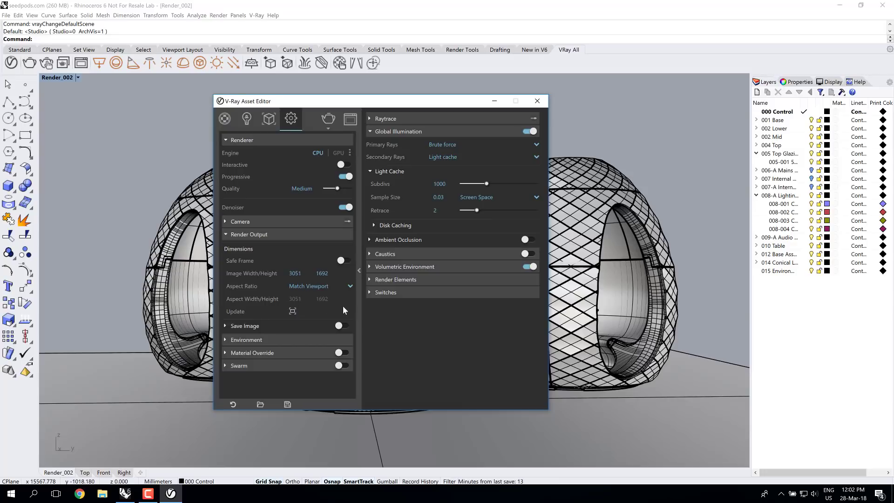
Render the Render_002 view with the CPU engine and maximize the frame buffer.
left_click(328, 120)
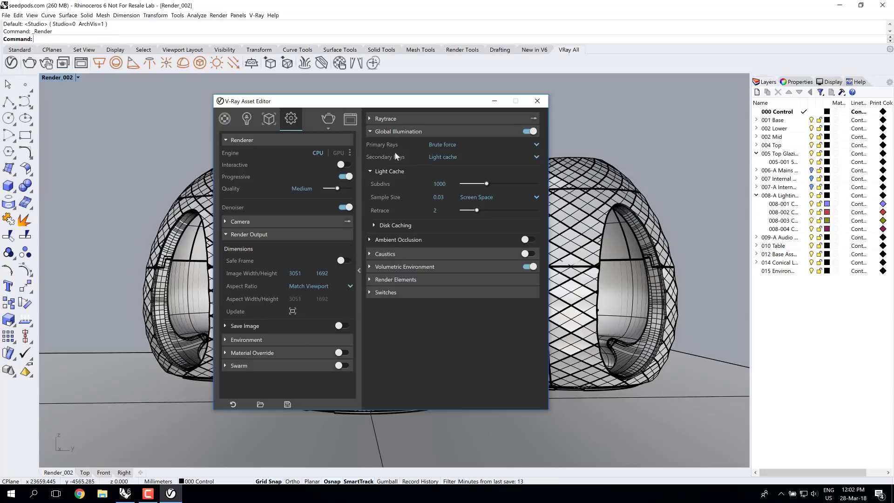
left_click(331, 120)
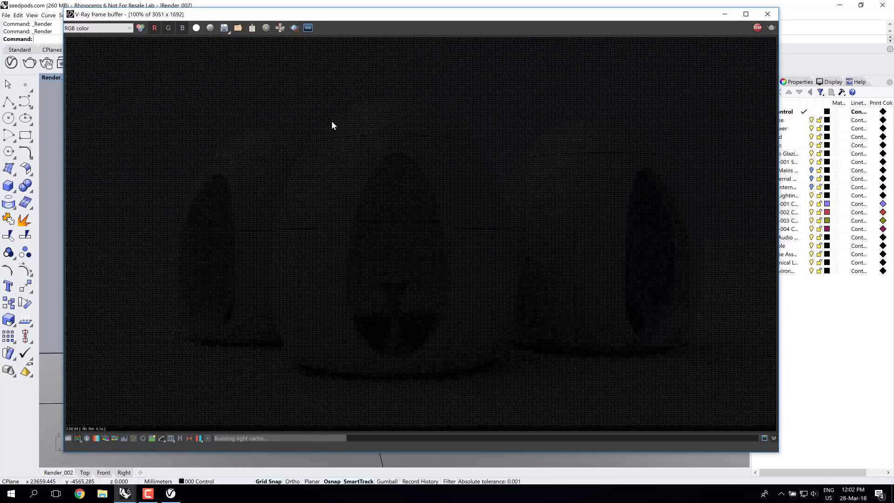
left_click(745, 14)
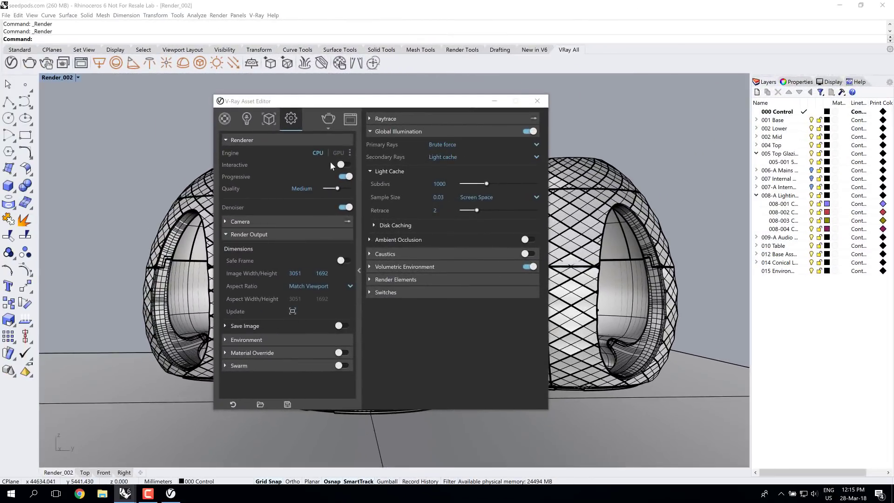
Switch the render engine to GPU, check its compute device list and render the scene.
left_click(341, 160)
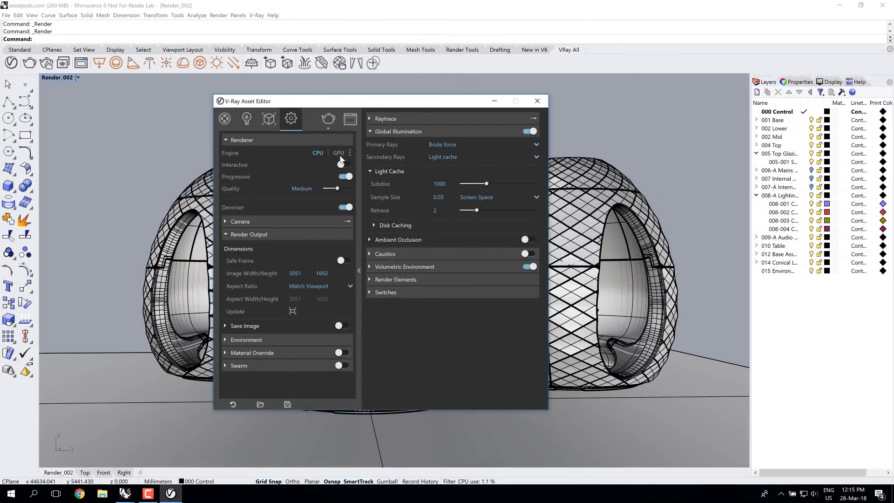
left_click(339, 156)
left_click(350, 153)
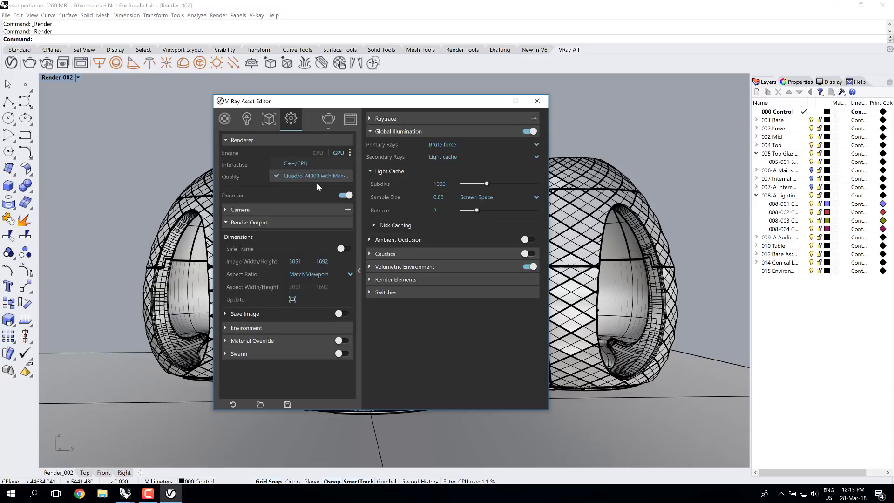
left_click(332, 122)
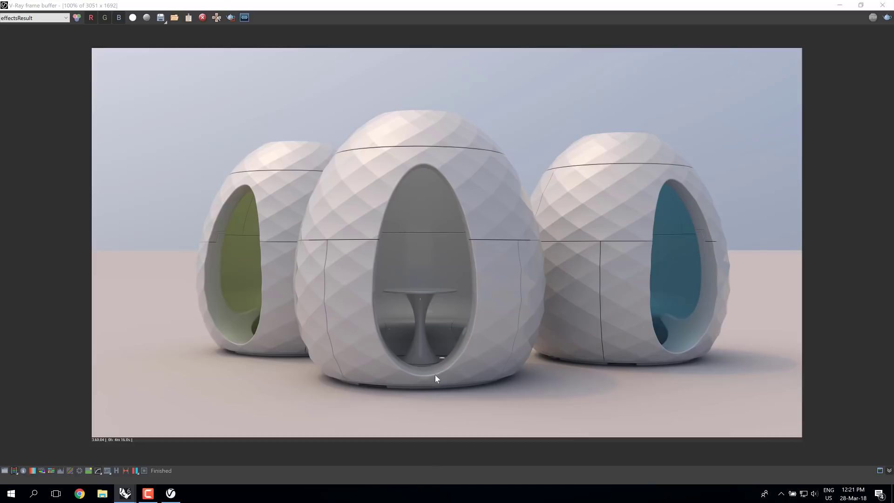
Minimize the frame buffer, open the GPU engine's compute device list and render the scene again.
left_click(839, 5)
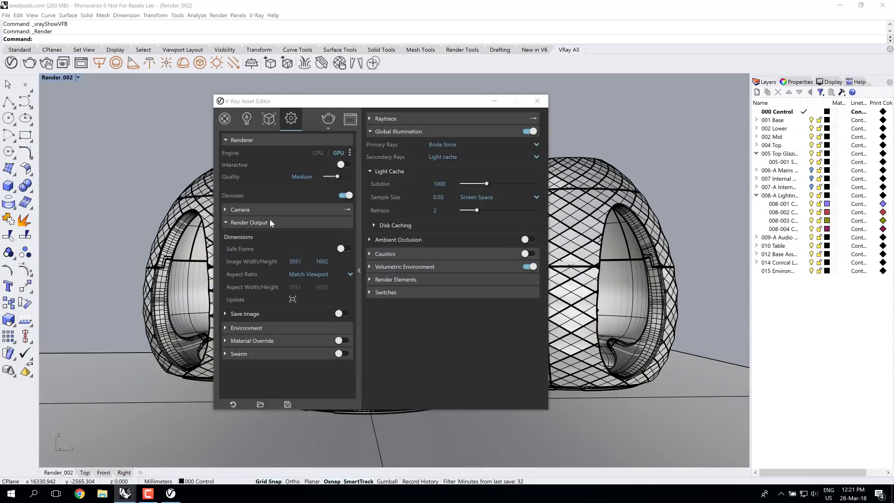
left_click(350, 153)
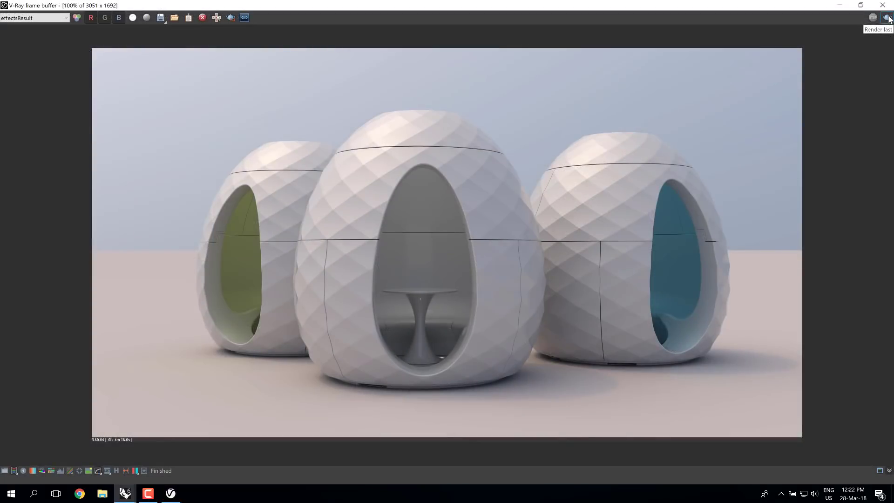
left_click(887, 18)
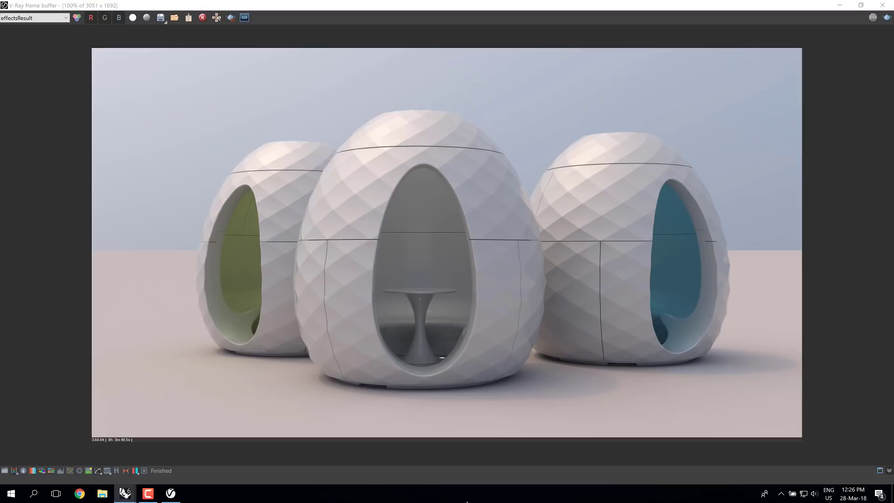
Compare the effectsResult and RGB color channels of the finished render up close on the pods' faceted shells.
scroll(309, 179, "up", 5)
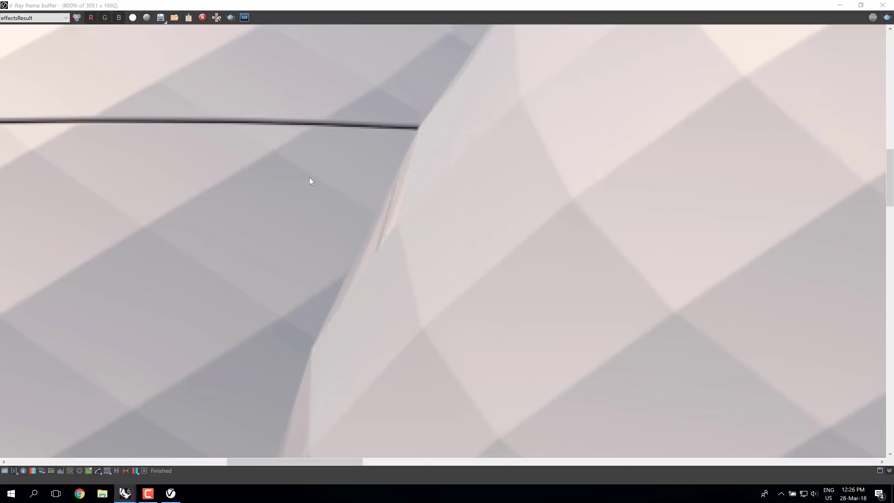
scroll(311, 180, "down", 2)
middle_click_drag(392, 276, 528, 244)
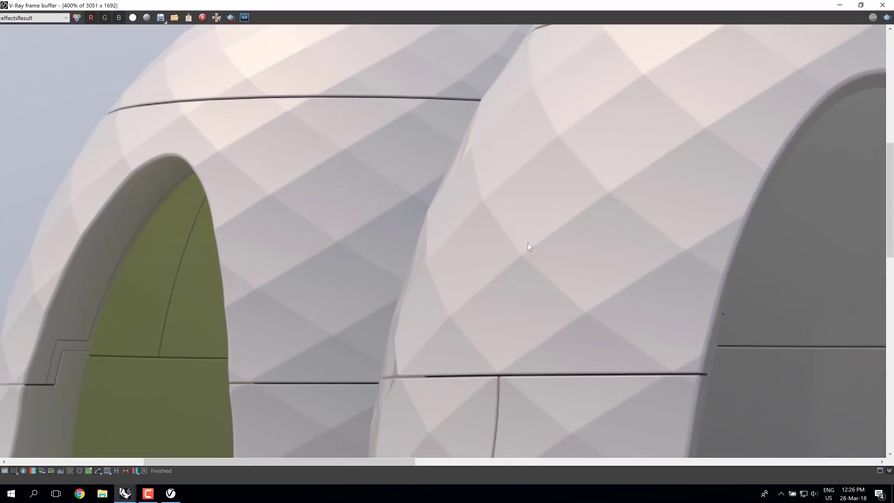
left_click(65, 18)
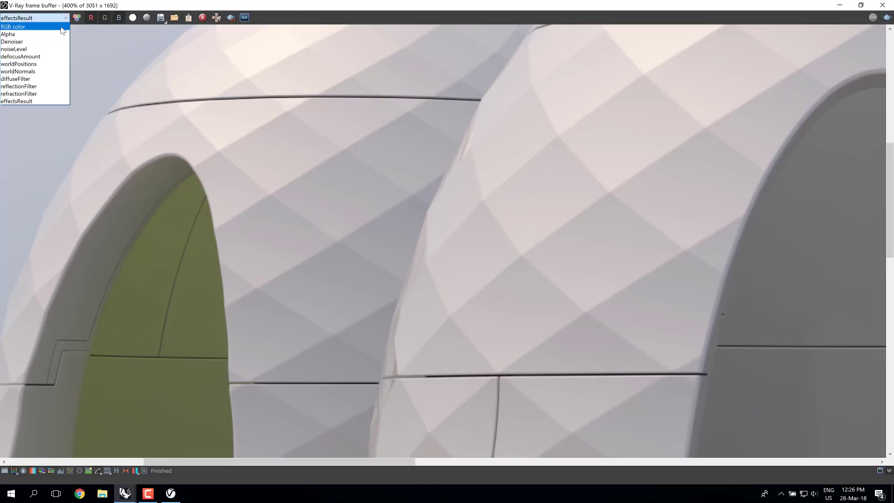
left_click(62, 28)
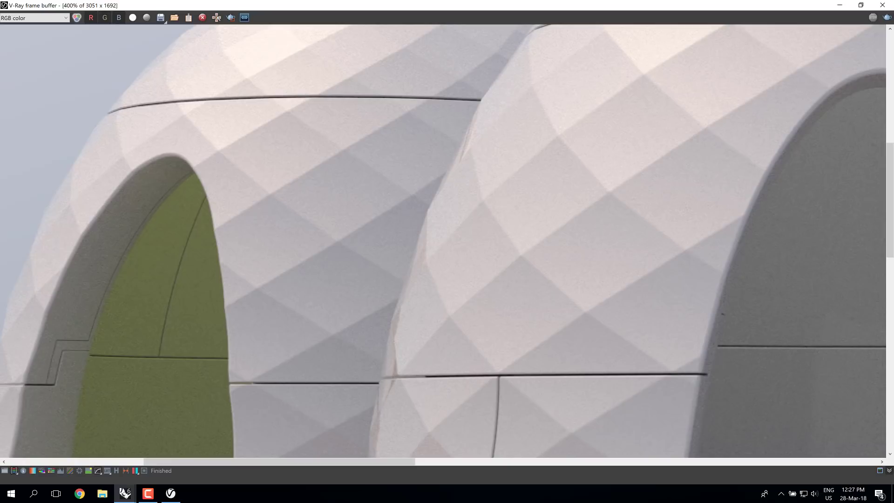
left_click(56, 18)
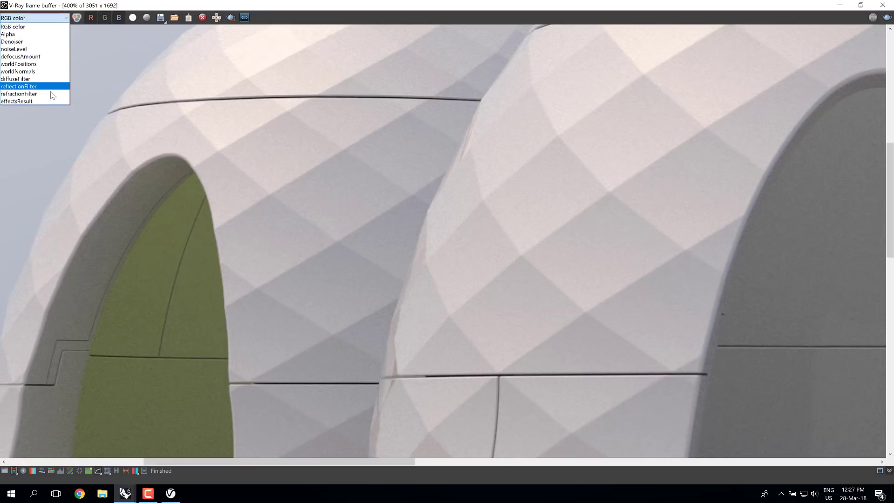
left_click(50, 101)
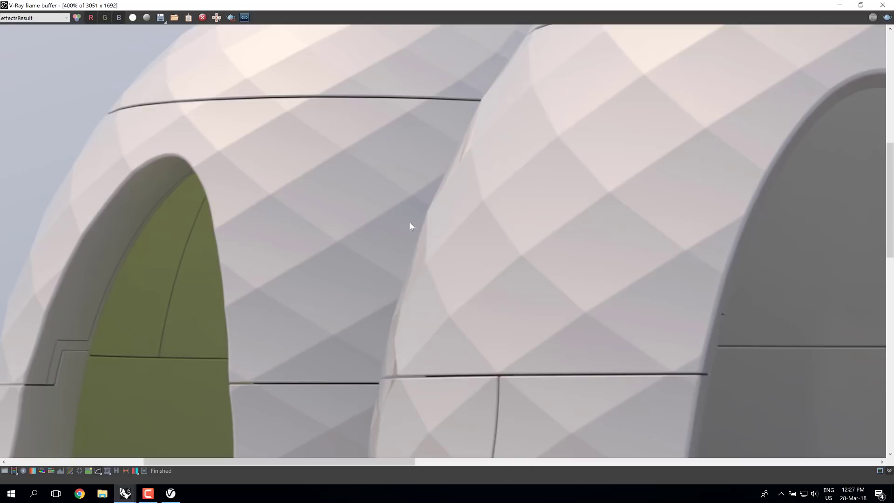
scroll(410, 222, "down", 4)
scroll(493, 228, "up", 2)
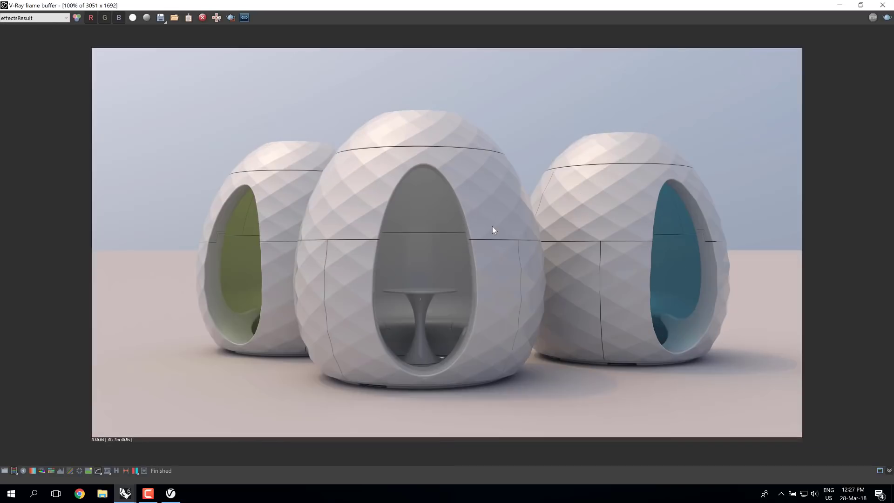